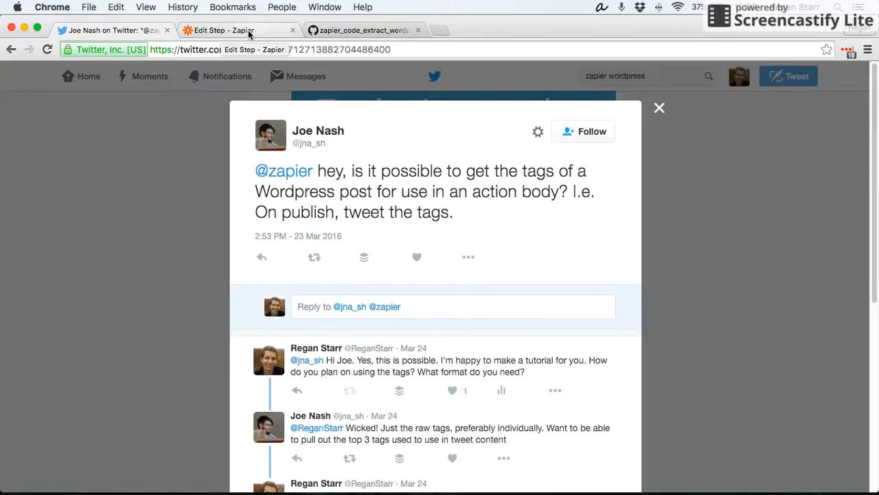
# - Switch to the Zapier editor tab and look over the zap's WordPress, Run Javascript and Create Tweet steps
pyautogui.click(249, 33)
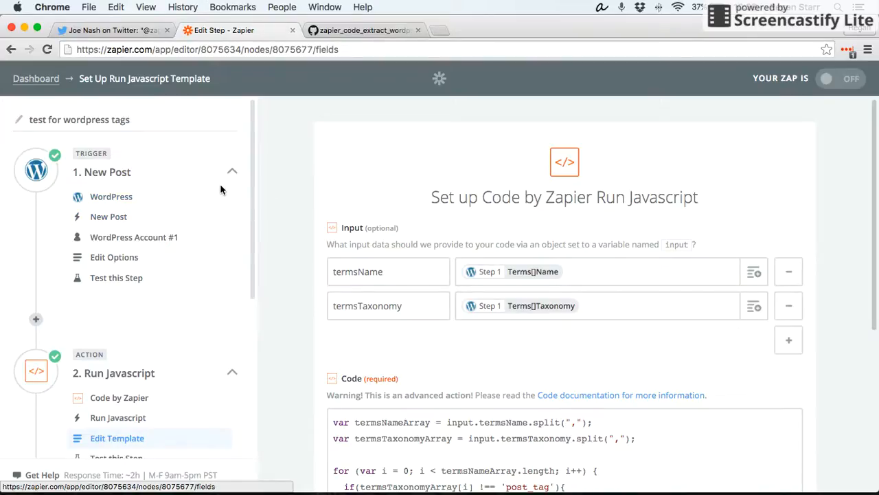
pyautogui.scroll(-2, 117, 192)
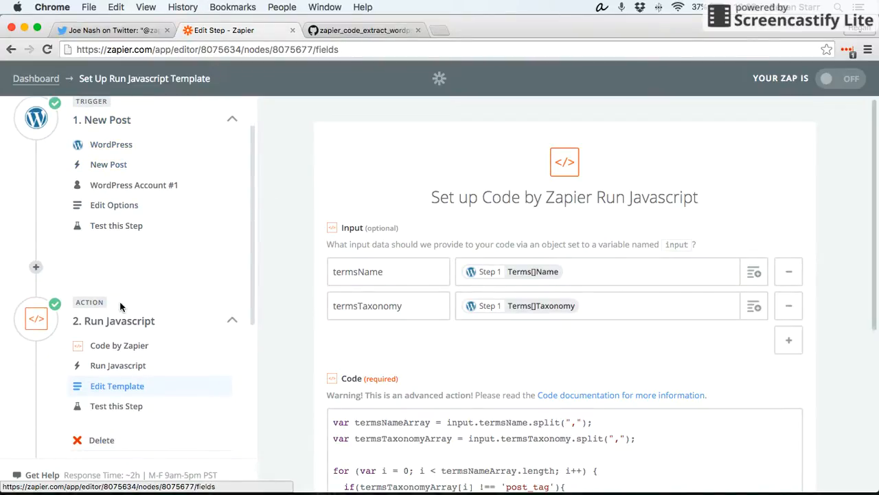
pyautogui.scroll(-5, 120, 305)
pyautogui.scroll(-3, 140, 313)
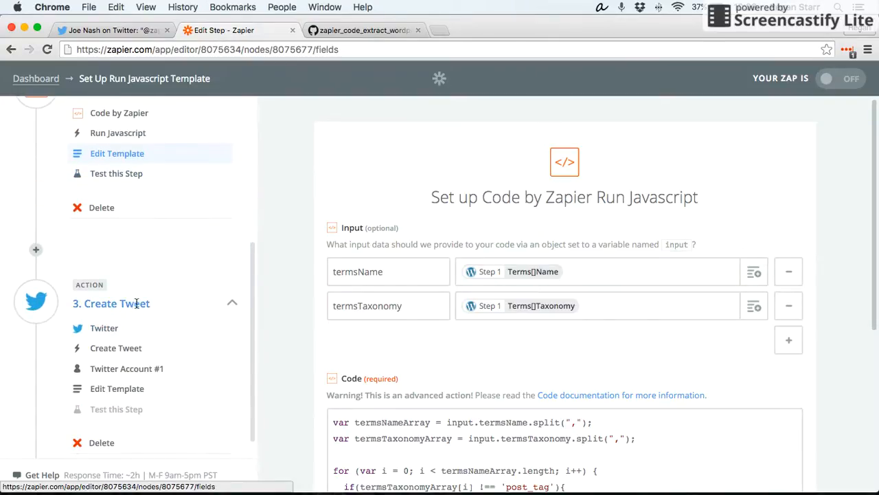
pyautogui.scroll(4, 144, 314)
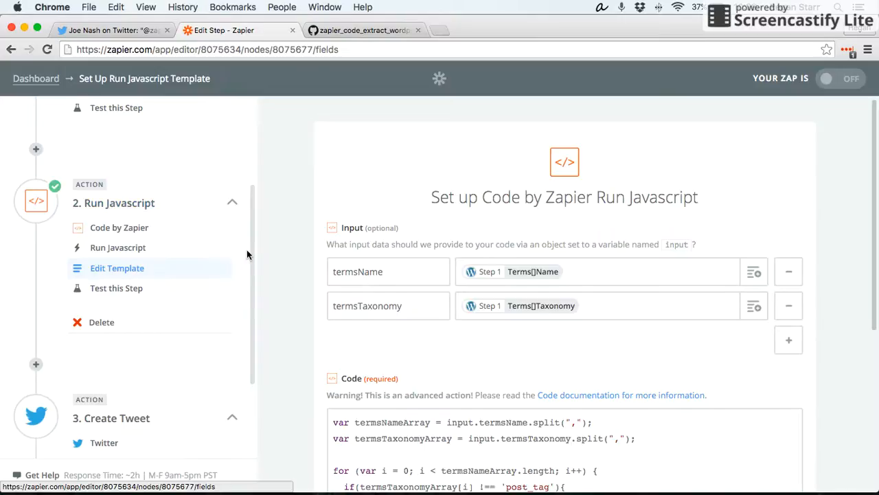
pyautogui.scroll(4, 233, 259)
pyautogui.scroll(2, 235, 259)
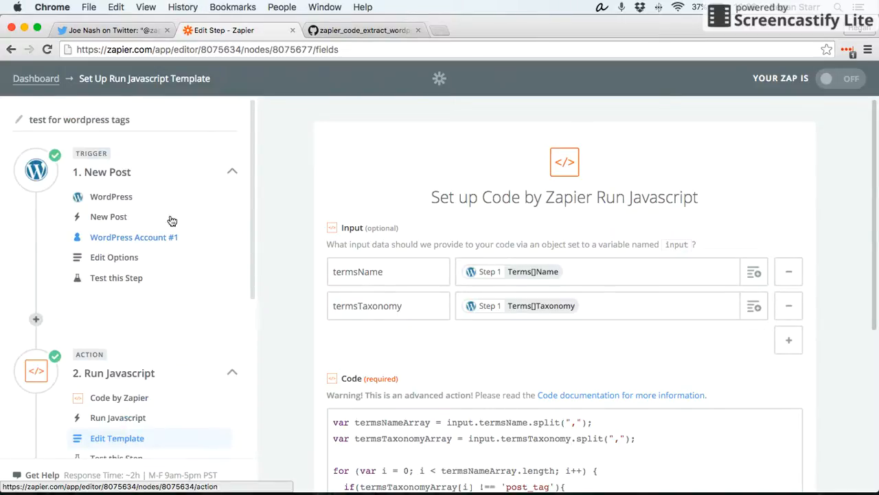
# - Review the WordPress New Post trigger's app, trigger event, account, options and test sections
pyautogui.click(106, 197)
pyautogui.click(117, 220)
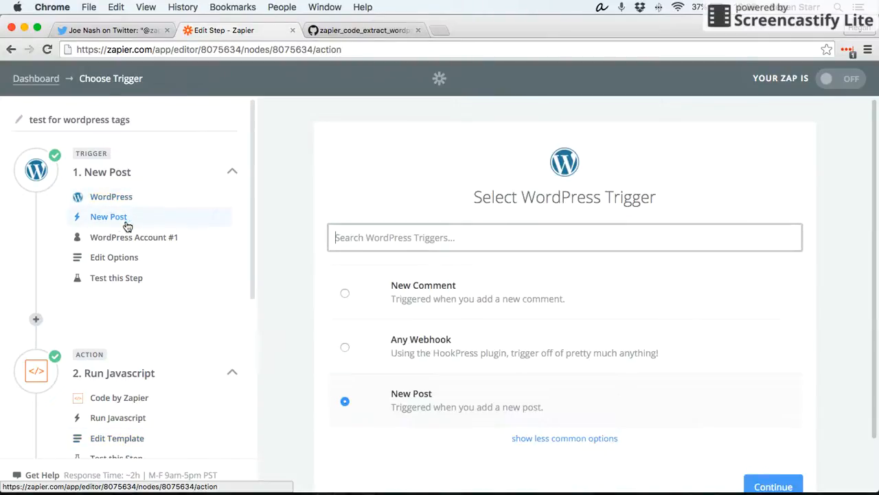
pyautogui.click(141, 243)
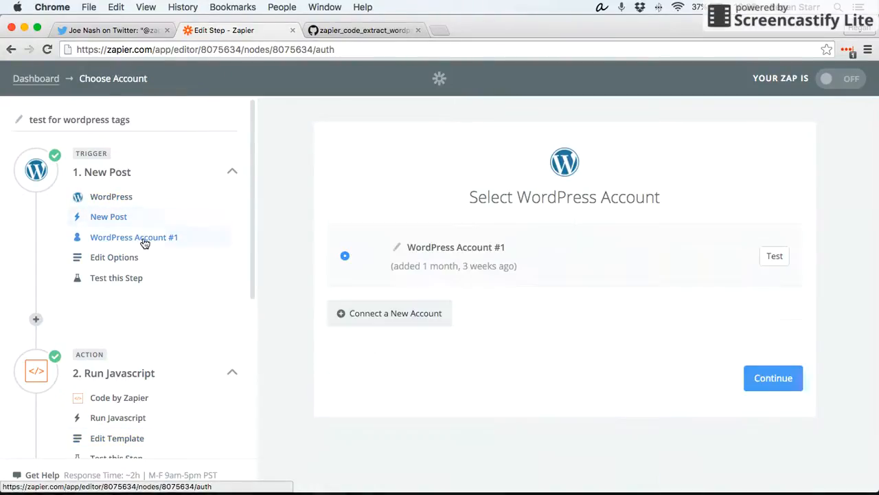
pyautogui.click(141, 267)
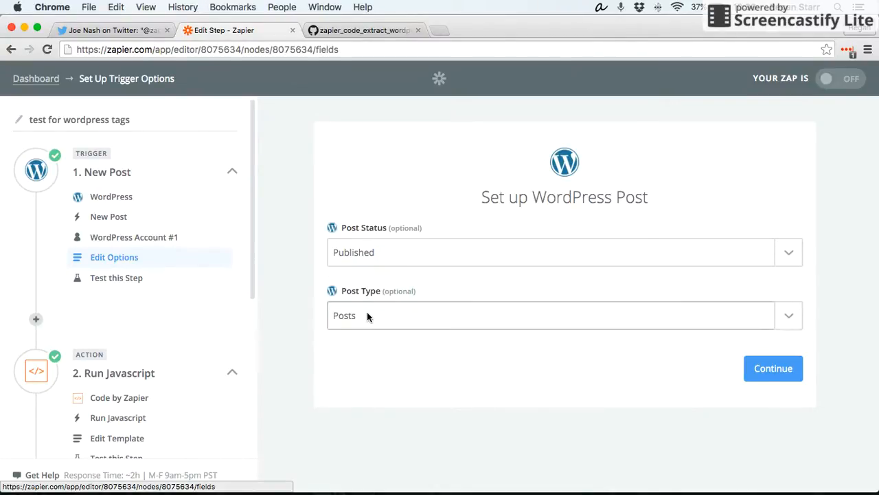
pyautogui.click(128, 277)
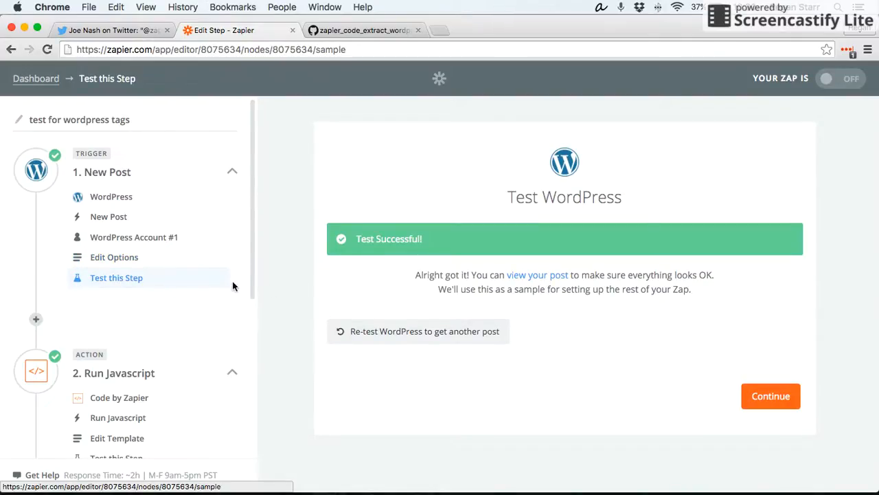
# - Open the trigger test's sample post and scroll through its fields, including the tag terms
pyautogui.scroll(-3, 227, 285)
pyautogui.scroll(-2, 230, 282)
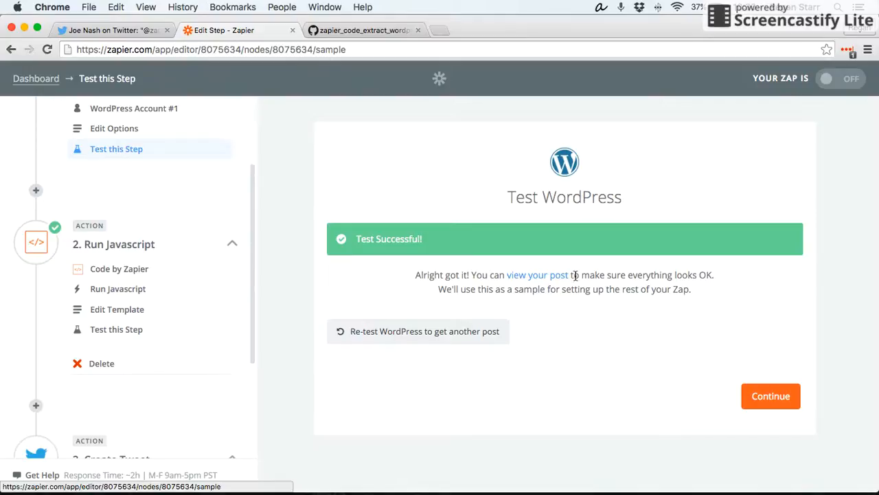
pyautogui.click(543, 277)
pyautogui.scroll(-3, 321, 261)
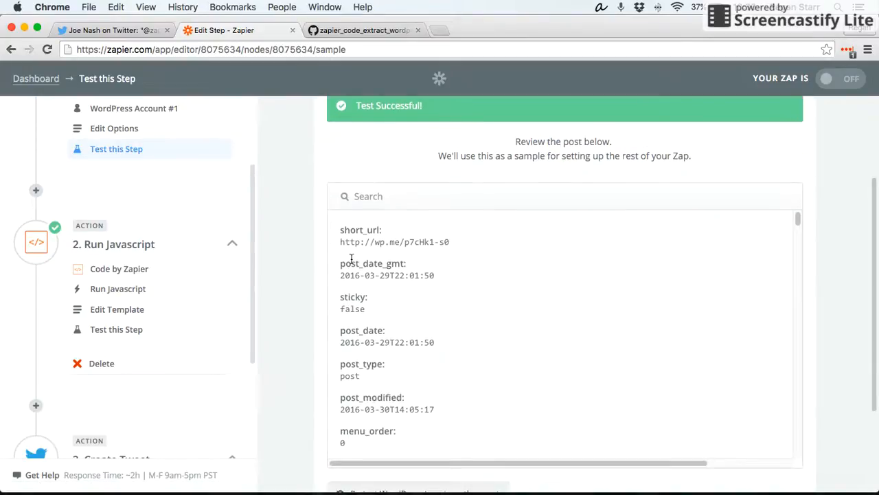
pyautogui.scroll(-5, 439, 266)
pyautogui.scroll(-10, 440, 265)
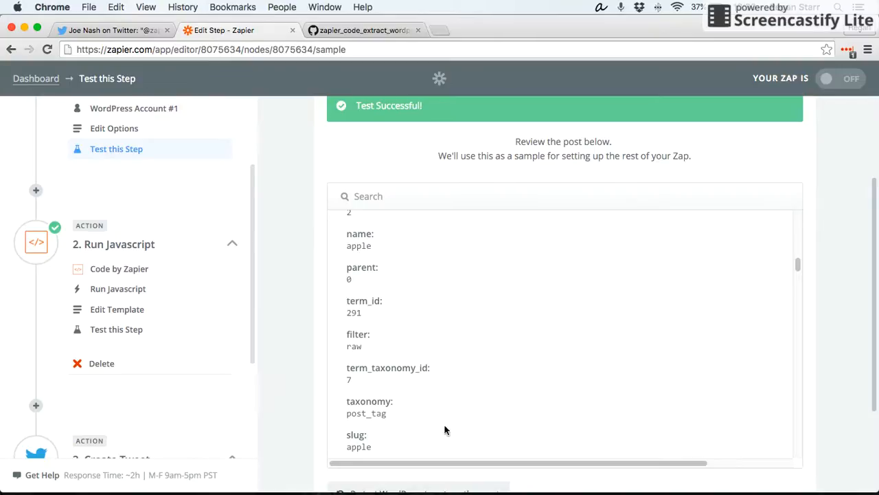
# - Review the Run Javascript action's app, action choice and template sections
pyautogui.click(134, 273)
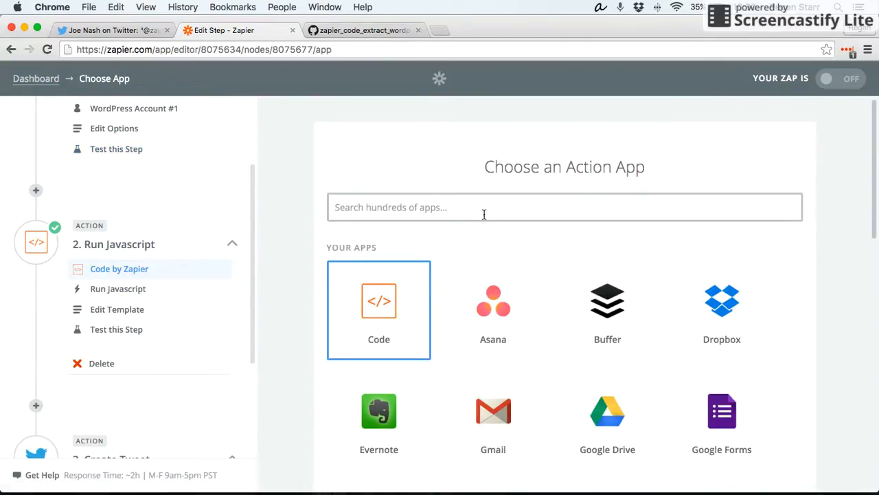
pyautogui.click(122, 291)
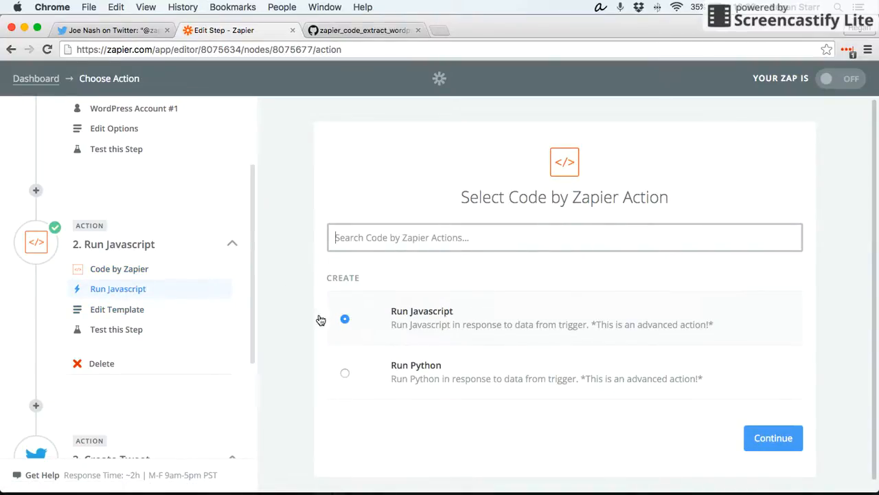
pyautogui.click(110, 310)
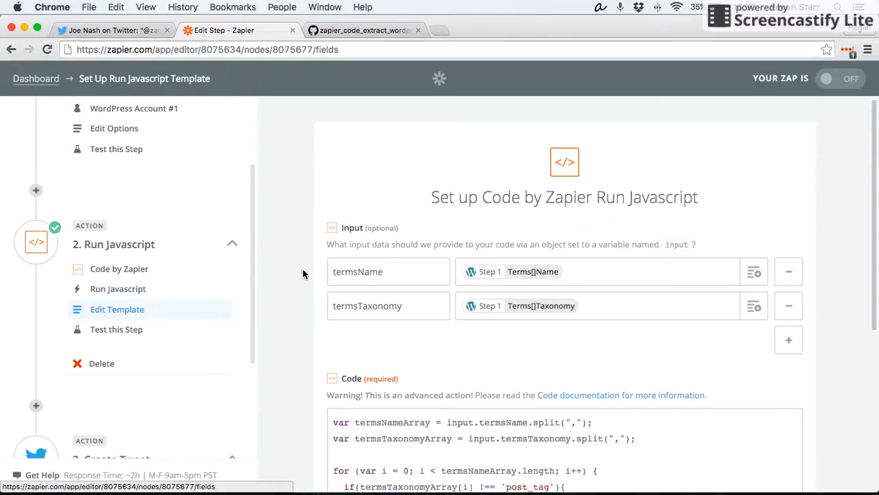
# - Open the termsName input's data list and inspect the Terms Name and Terms Taxonomy sample values
pyautogui.scroll(-2, 306, 269)
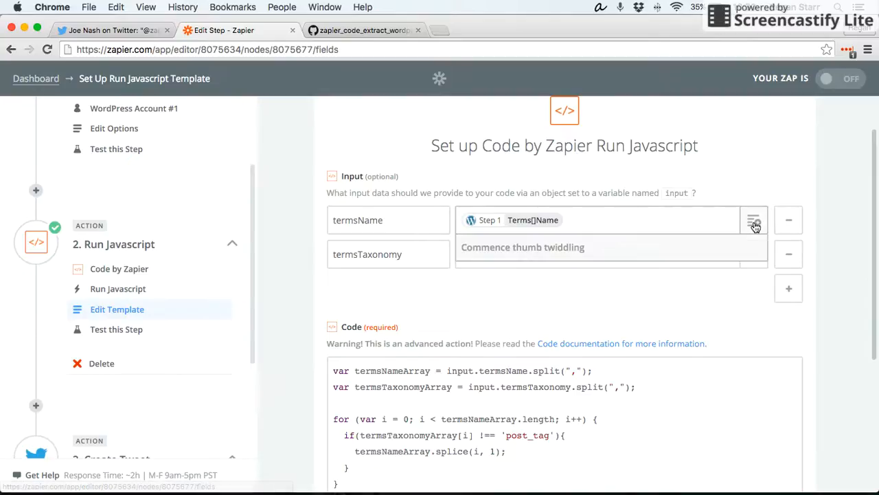
pyautogui.click(754, 222)
pyautogui.scroll(-4, 849, 225)
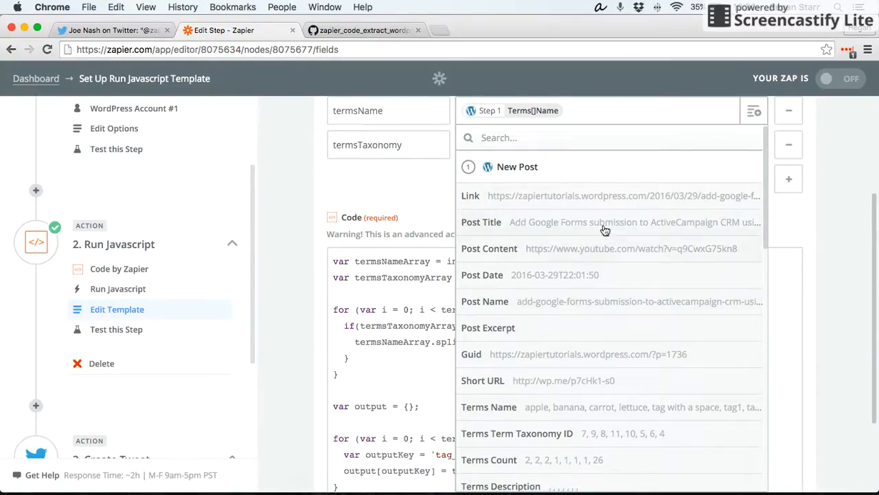
pyautogui.scroll(-3, 682, 267)
pyautogui.scroll(-1, 683, 270)
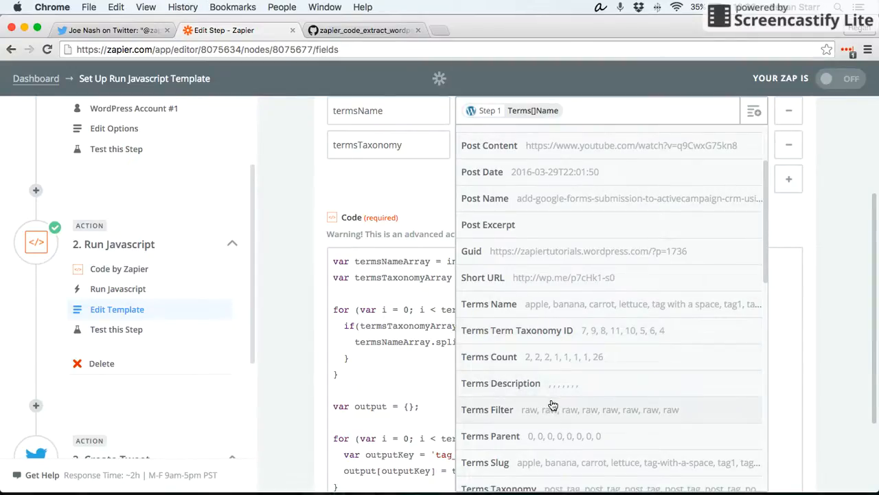
pyautogui.scroll(-2, 540, 405)
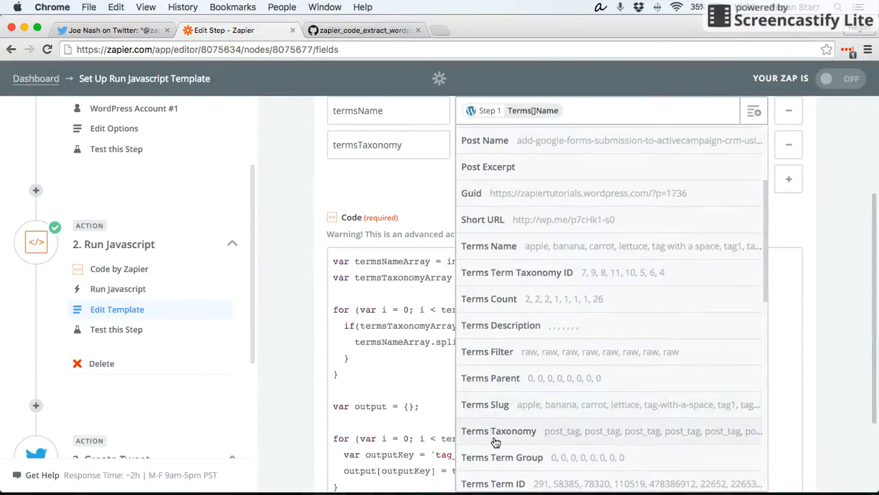
pyautogui.scroll(2, 599, 391)
pyautogui.scroll(4, 599, 390)
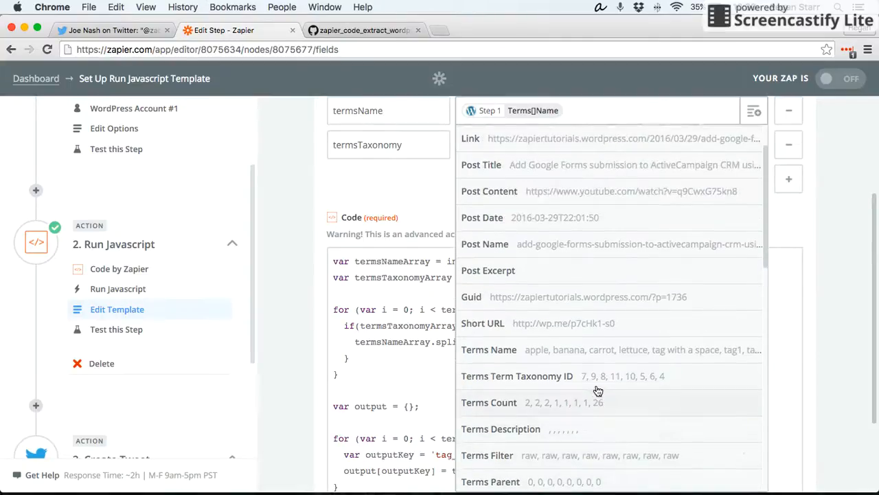
pyautogui.scroll(-4, 537, 393)
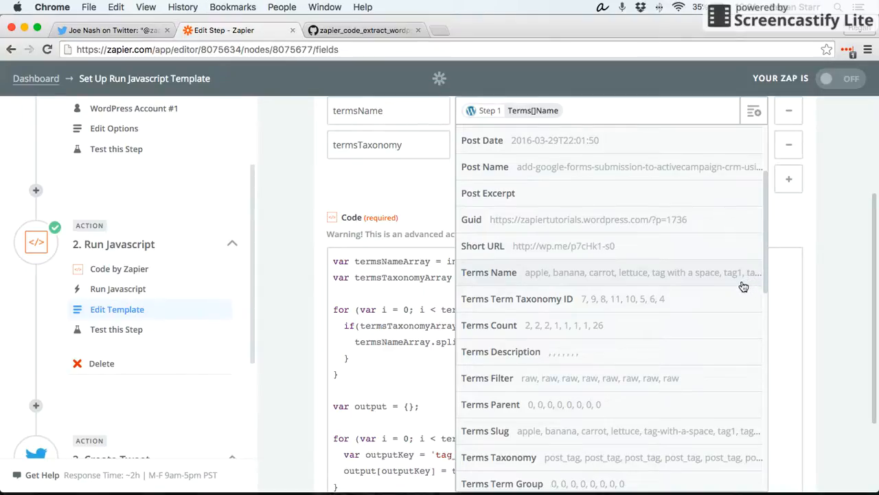
pyautogui.scroll(-3, 742, 287)
pyautogui.scroll(1, 642, 281)
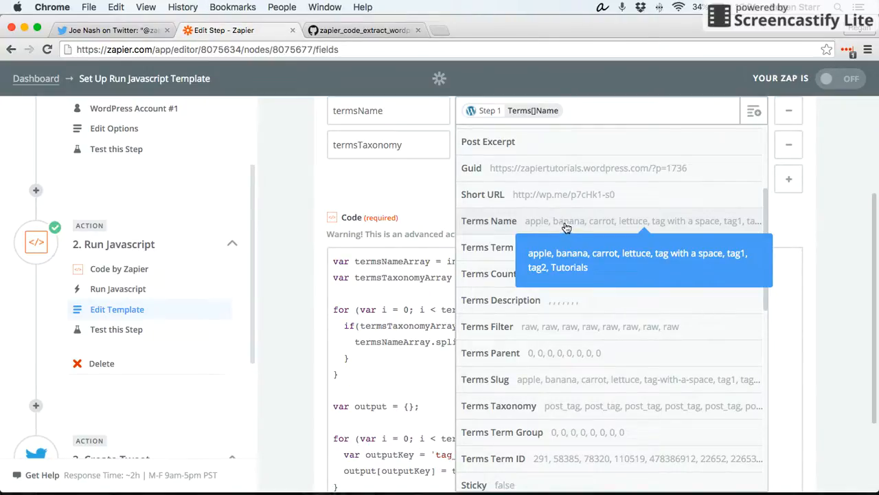
pyautogui.scroll(-3, 554, 267)
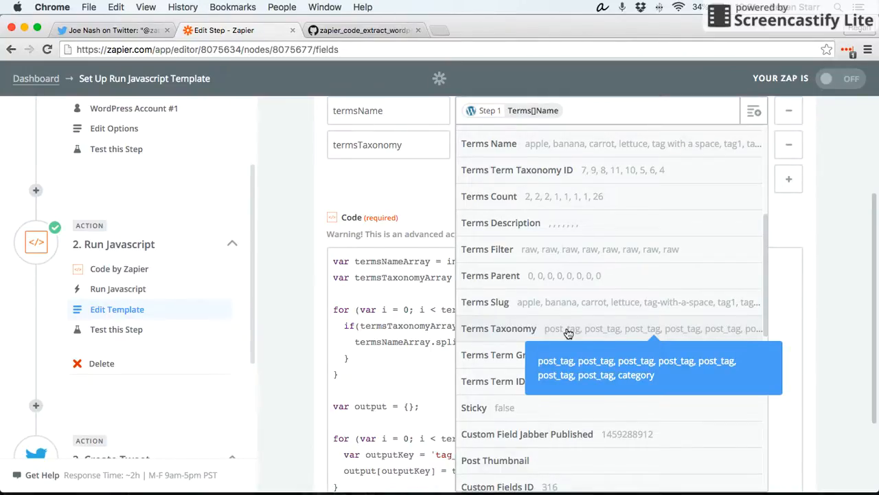
pyautogui.click(567, 330)
pyautogui.scroll(3, 481, 219)
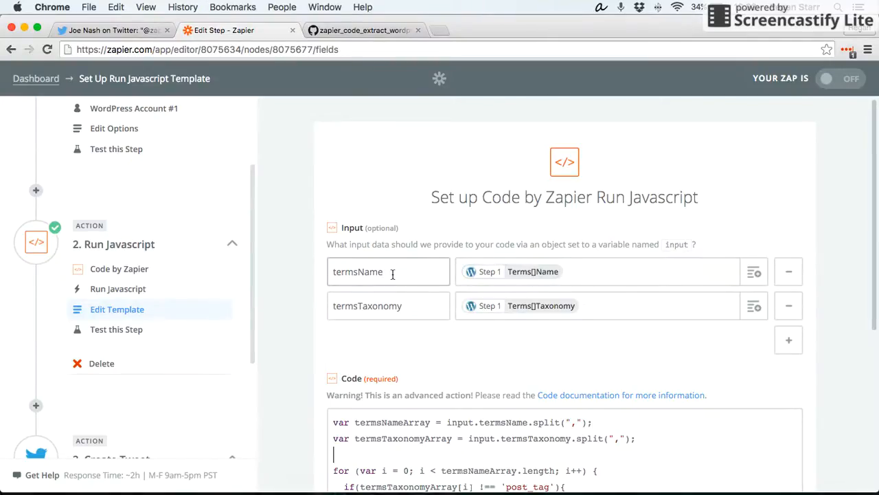
# - Examine the termsName and termsTaxonomy input names and the JavaScript code that reads them
pyautogui.moveTo(392, 274); pyautogui.dragTo(316, 273)
pyautogui.click(320, 289)
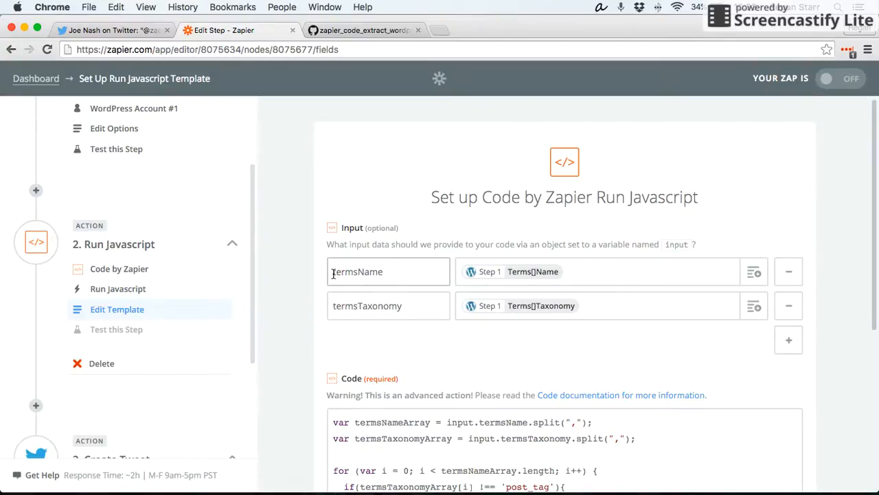
pyautogui.moveTo(333, 273)
pyautogui.mouseDown()
pyautogui.moveTo(391, 272)
pyautogui.moveTo(388, 280)
pyautogui.moveTo(328, 282)
pyautogui.mouseUp()
pyautogui.scroll(-1, 391, 275)
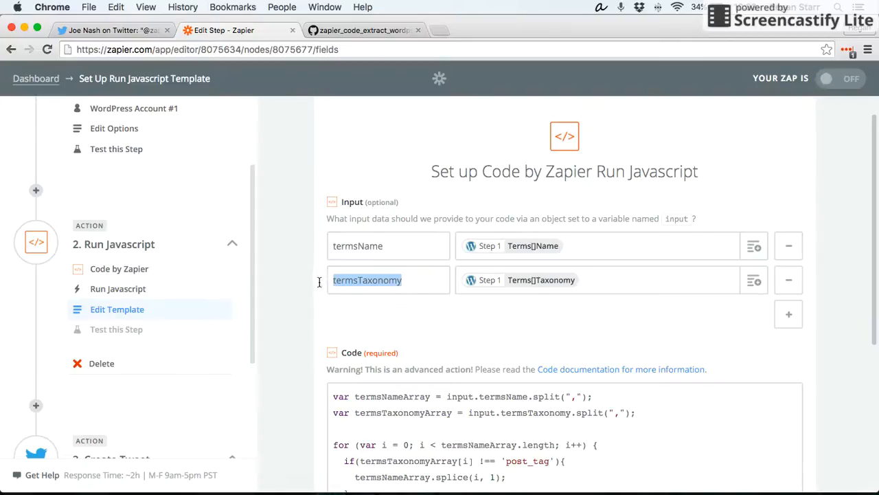
pyautogui.click(361, 283)
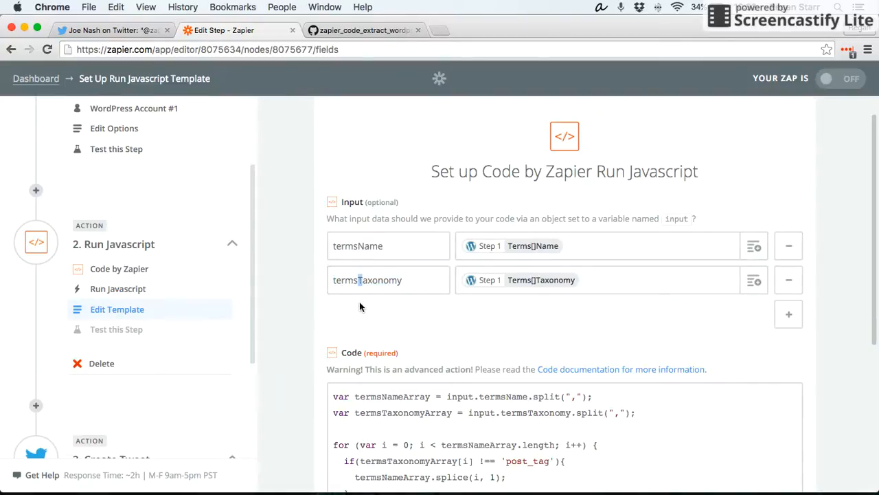
pyautogui.click(358, 302)
pyautogui.scroll(-2, 328, 201)
pyautogui.scroll(-2, 322, 204)
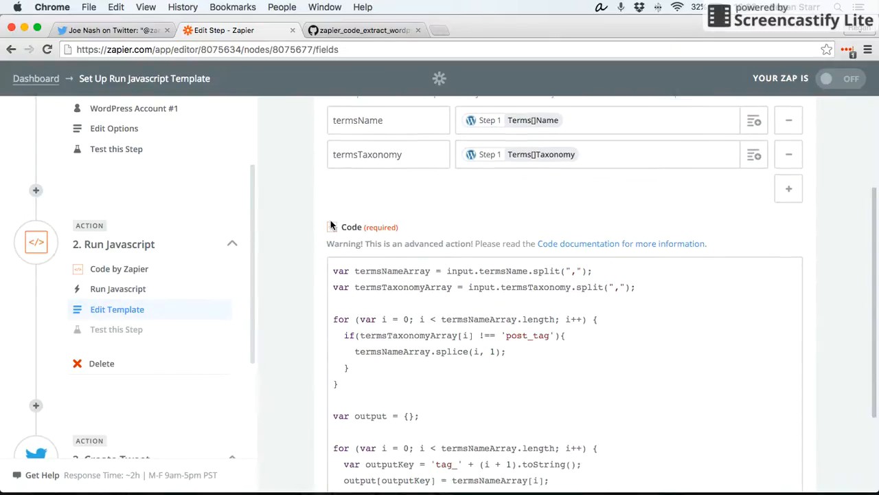
pyautogui.scroll(-1, 515, 318)
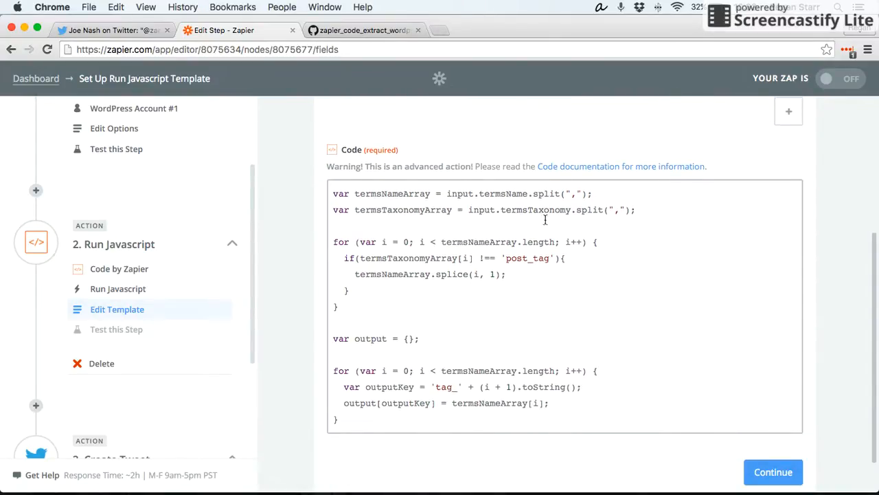
# - View the zapier_code_extract_wordpress_tags.js gist in the other tab, then return to the Zapier editor
pyautogui.click(372, 32)
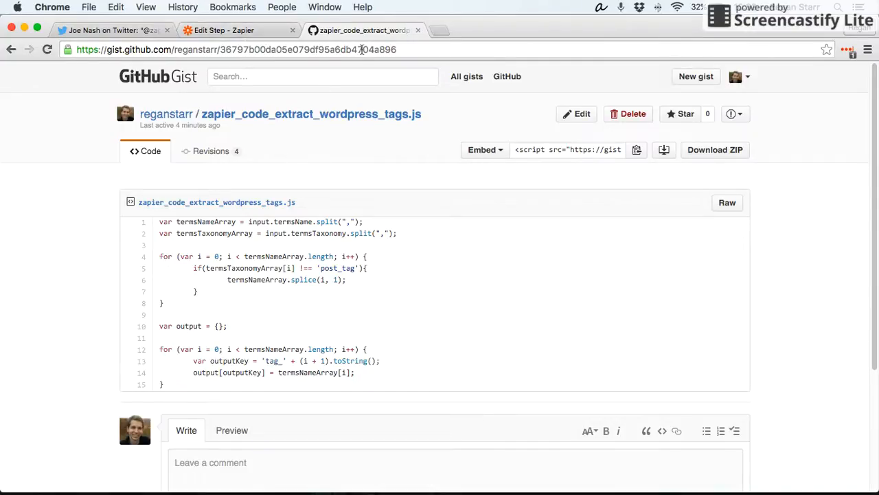
pyautogui.click(261, 36)
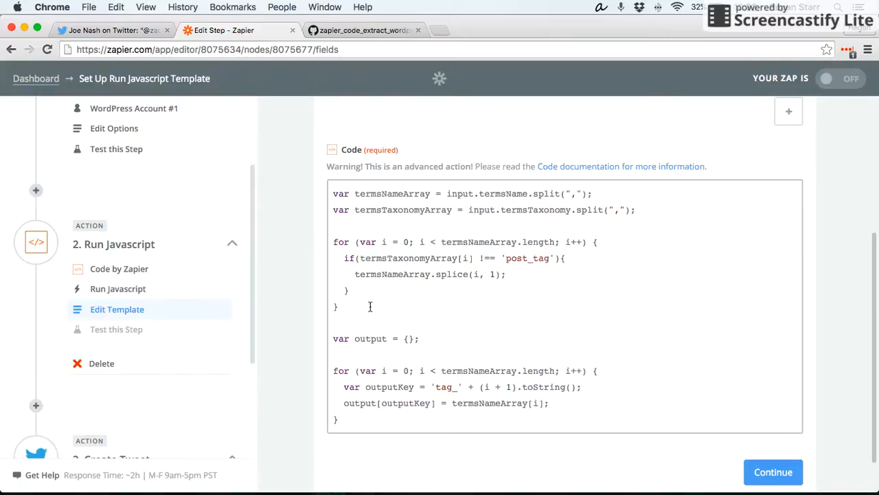
# - Go over the code's tag-filtering and output loops and continue to test the Run Javascript step
pyautogui.moveTo(370, 307); pyautogui.dragTo(331, 240)
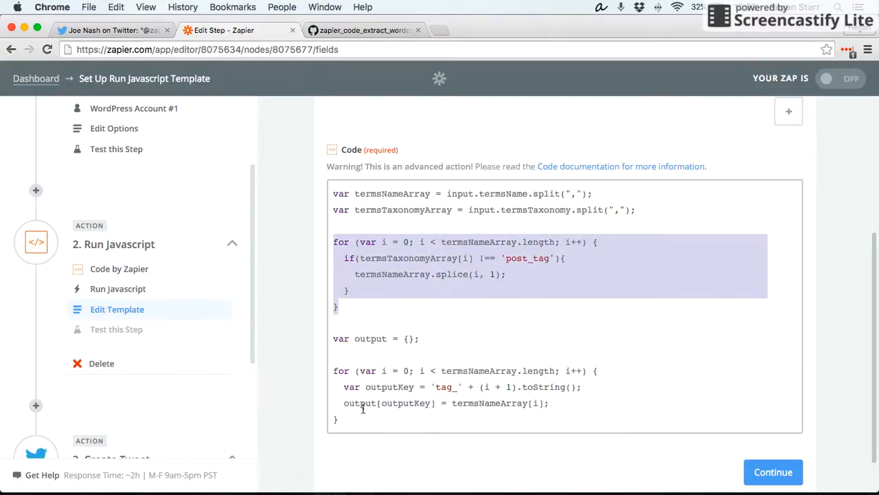
pyautogui.moveTo(353, 421); pyautogui.dragTo(328, 377)
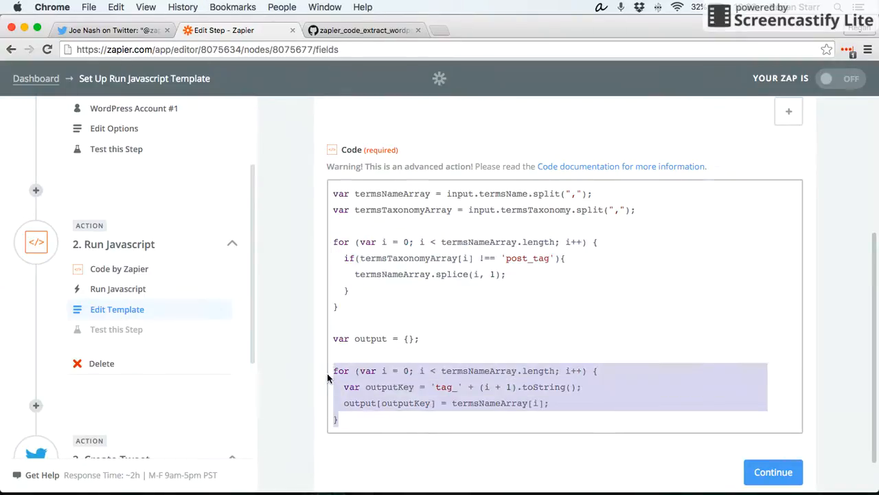
pyautogui.click(410, 402)
pyautogui.scroll(-2, 738, 382)
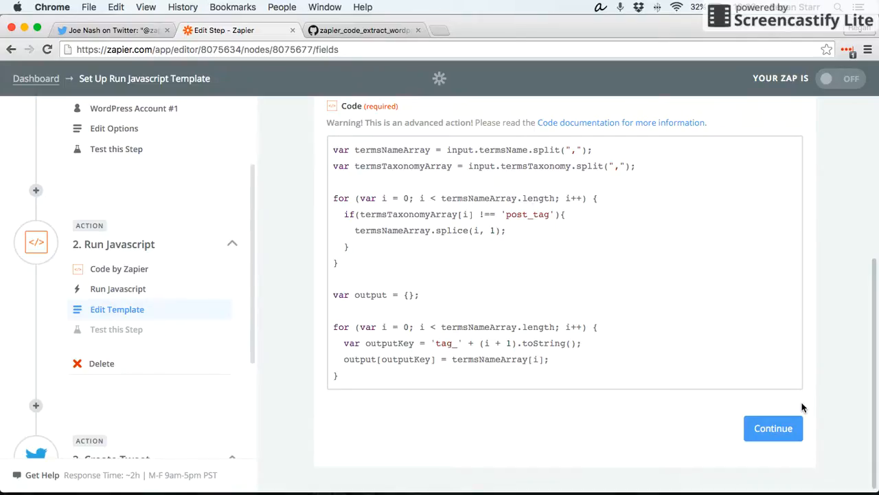
pyautogui.click(773, 426)
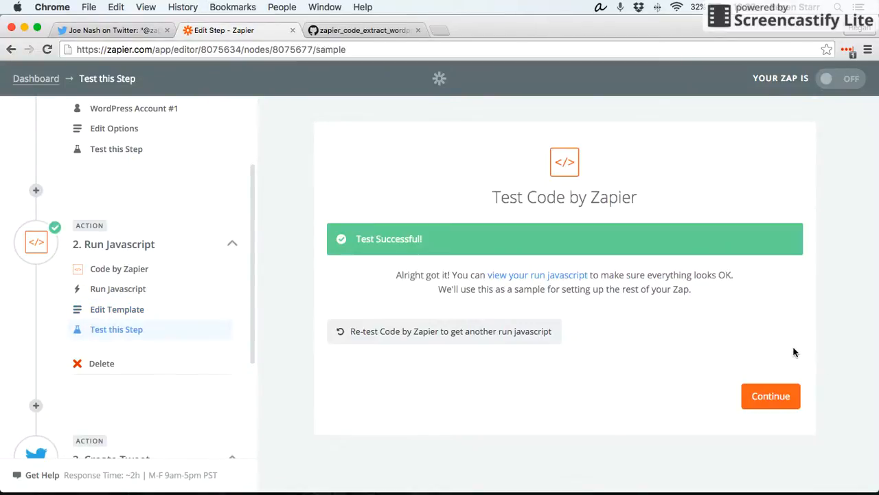
# - Open the Run Javascript test output and examine the tag_1 through tag_7 values it returned
pyautogui.click(549, 277)
pyautogui.scroll(-5, 299, 288)
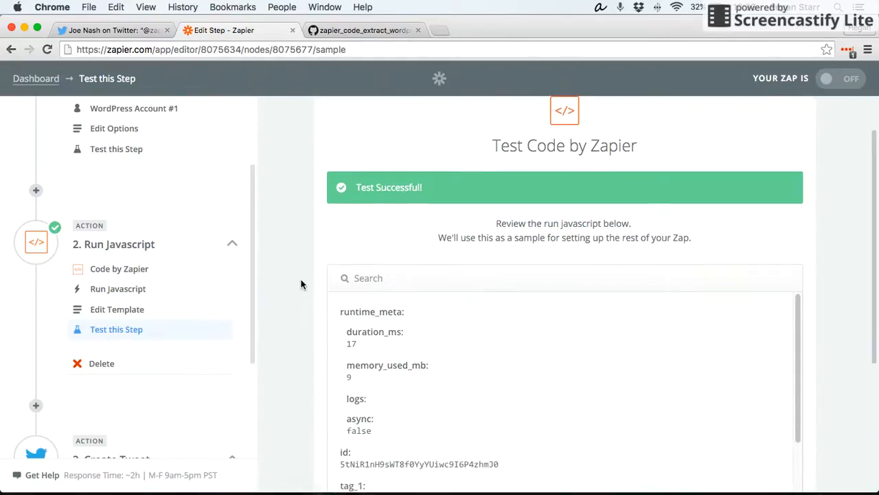
pyautogui.scroll(-2, 423, 260)
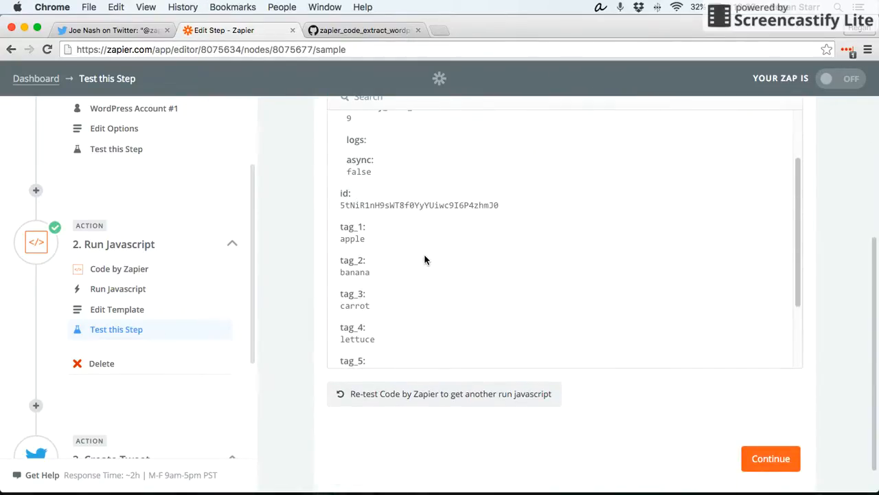
pyautogui.scroll(-1, 357, 238)
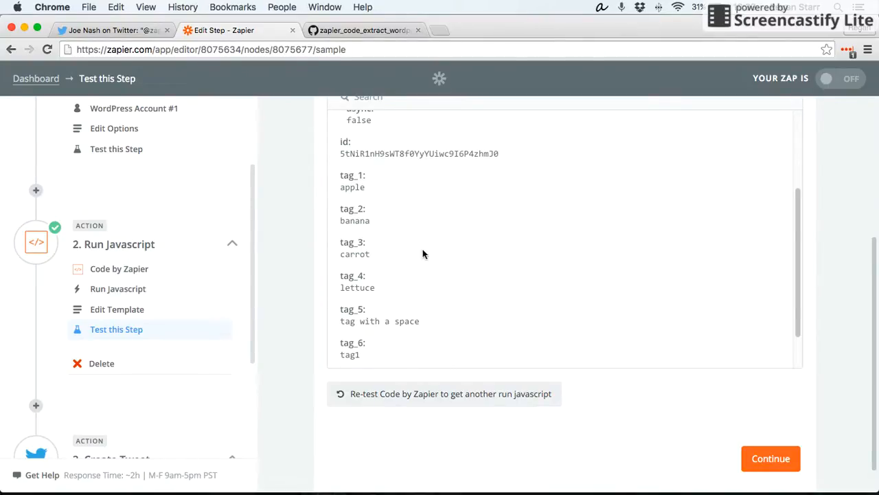
pyautogui.scroll(-3, 371, 271)
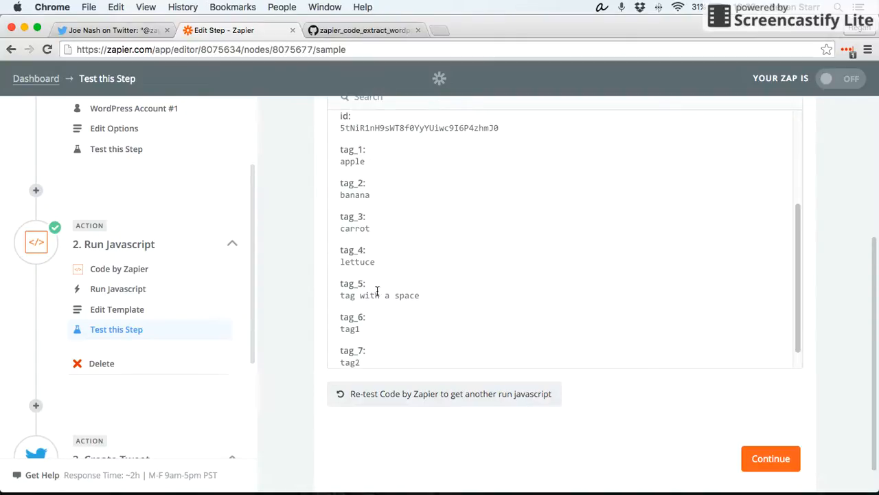
pyautogui.scroll(2, 312, 271)
pyautogui.scroll(1, 295, 283)
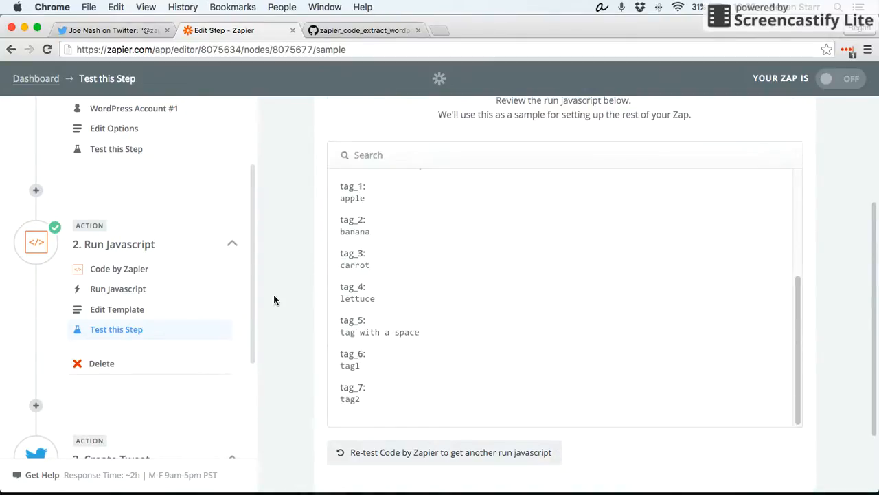
pyautogui.scroll(1, 374, 271)
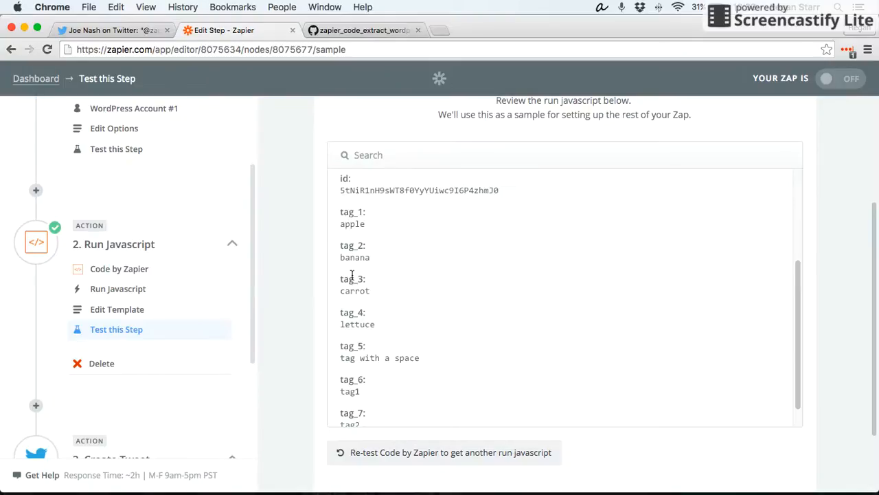
pyautogui.scroll(-1, 311, 298)
pyautogui.scroll(-1, 401, 277)
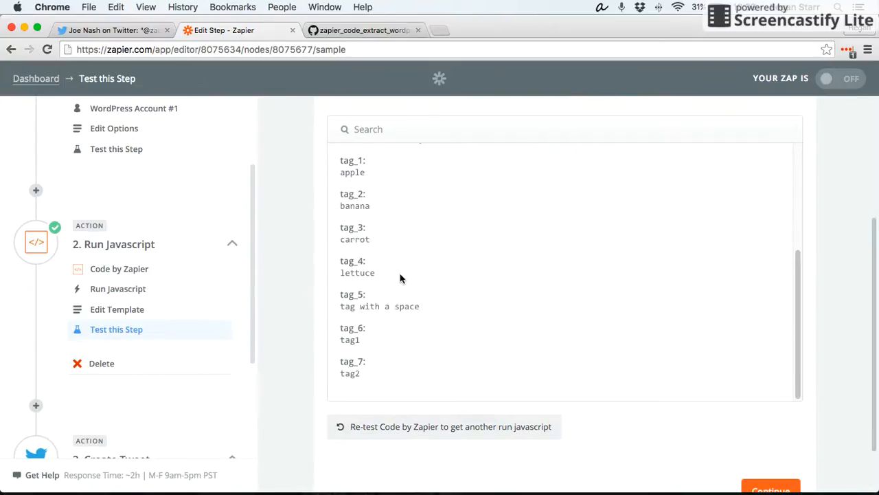
pyautogui.scroll(-10, 204, 299)
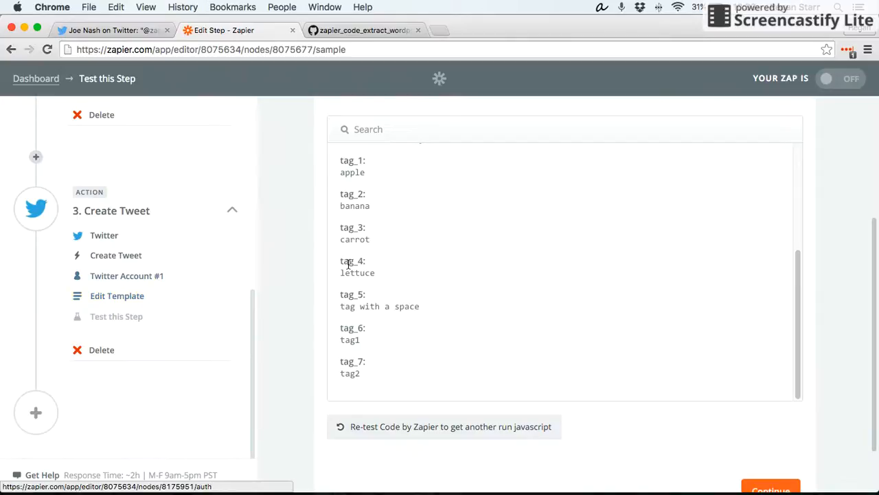
pyautogui.scroll(3, 285, 340)
pyautogui.scroll(10, 195, 290)
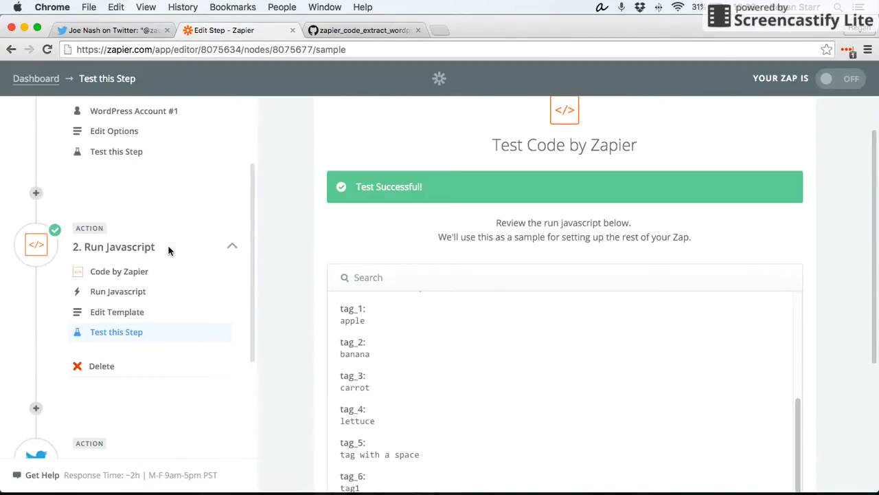
pyautogui.scroll(-10, 162, 242)
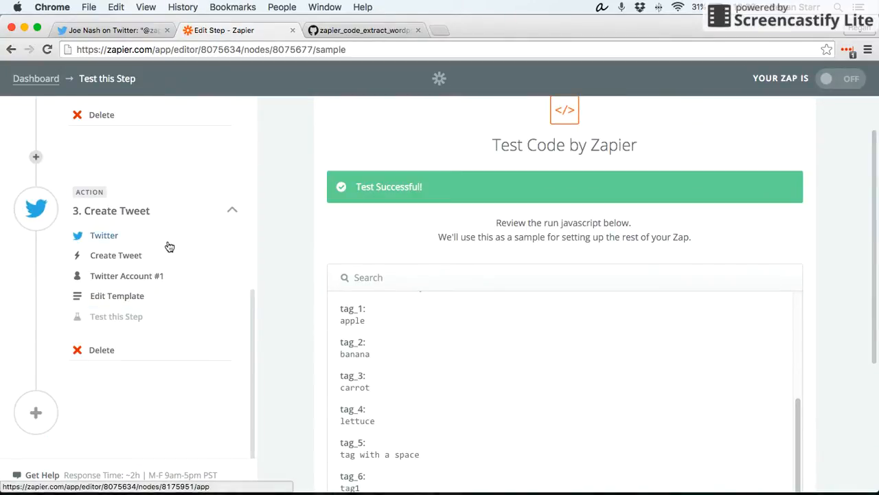
# - Step through the Create Tweet step's app, action, account and template, examining the message's Post Title, Tag 1 and Tag 2 fields
pyautogui.click(111, 237)
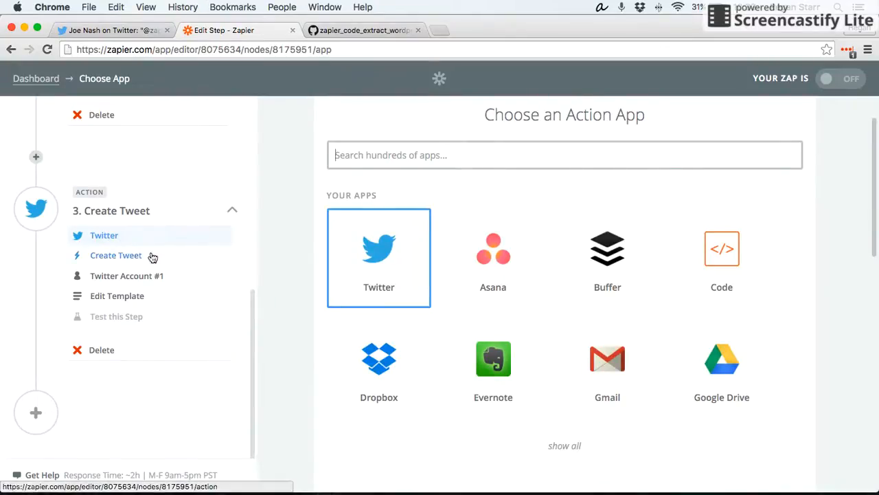
pyautogui.click(128, 260)
pyautogui.click(144, 276)
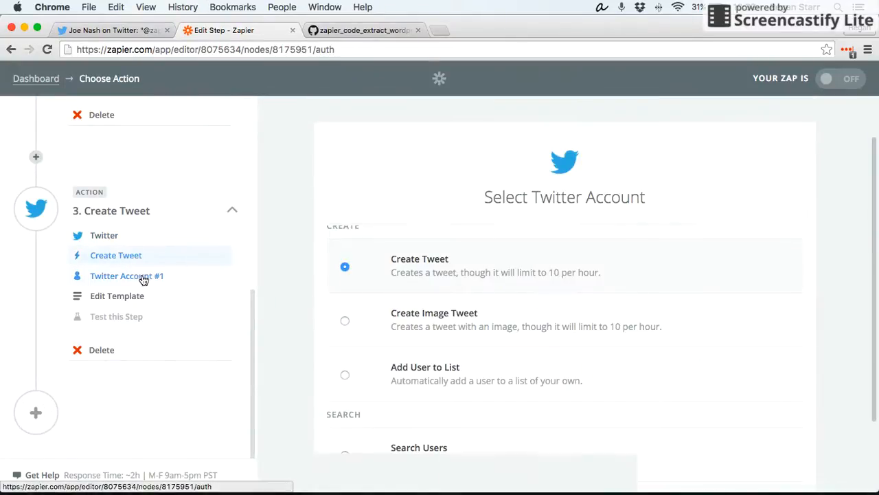
pyautogui.click(142, 298)
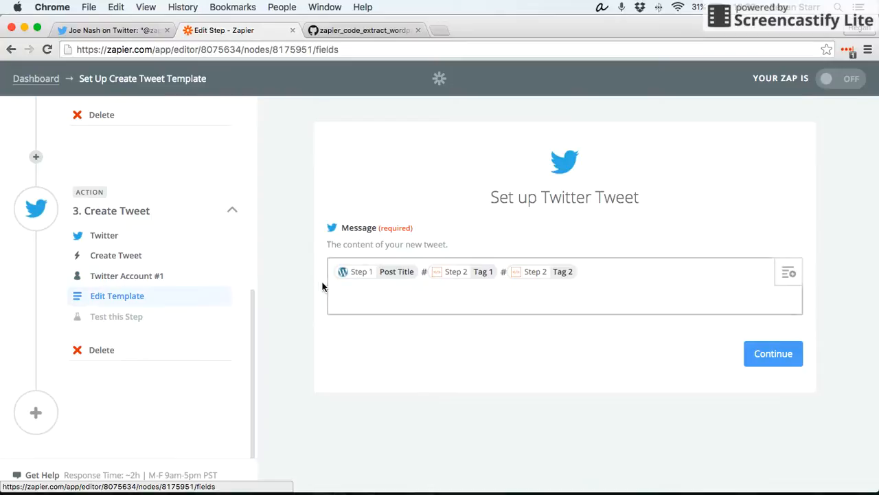
pyautogui.click(424, 272)
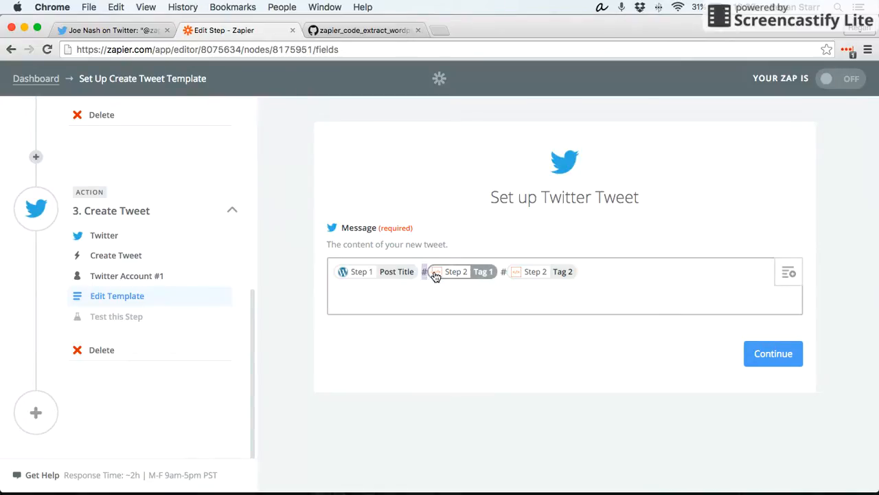
pyautogui.click(502, 272)
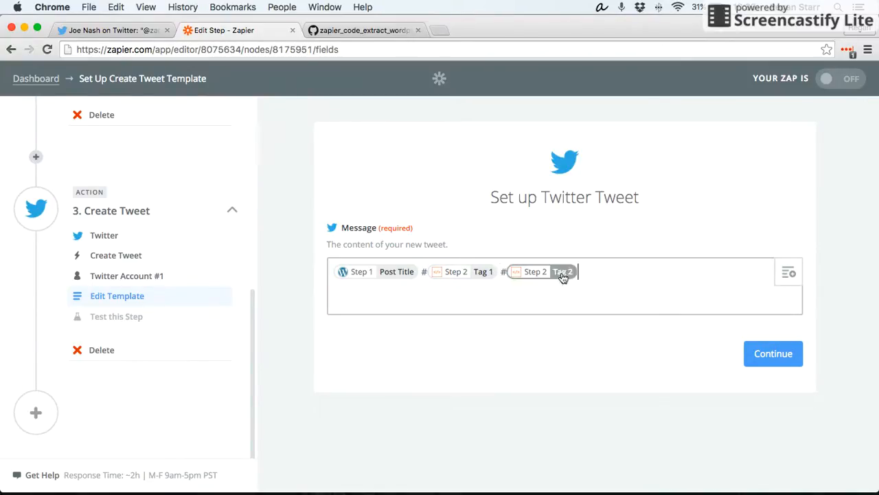
# - Append a "#" and the Run Javascript Tag 3 field to the end of the tweet message, then continue to the test
pyautogui.click(601, 274)
pyautogui.write('#')
pyautogui.click(788, 273)
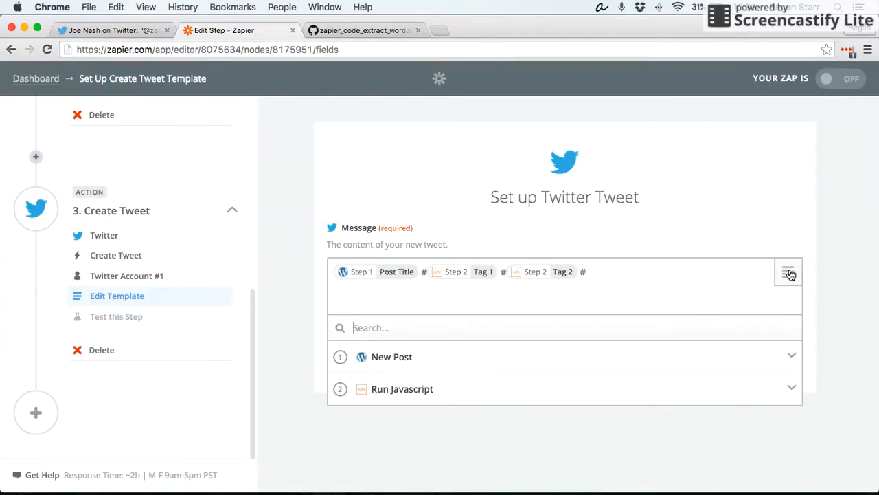
pyautogui.click(466, 397)
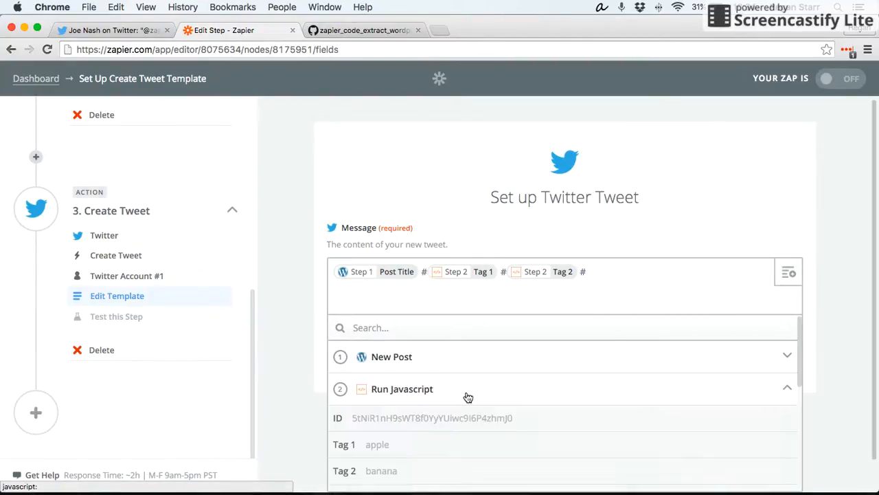
pyautogui.scroll(-1, 324, 361)
pyautogui.scroll(-3, 432, 348)
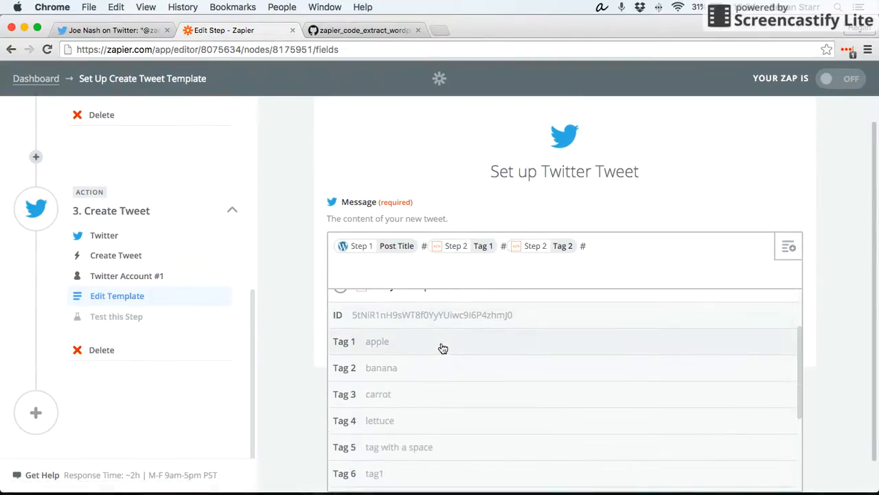
pyautogui.click(394, 399)
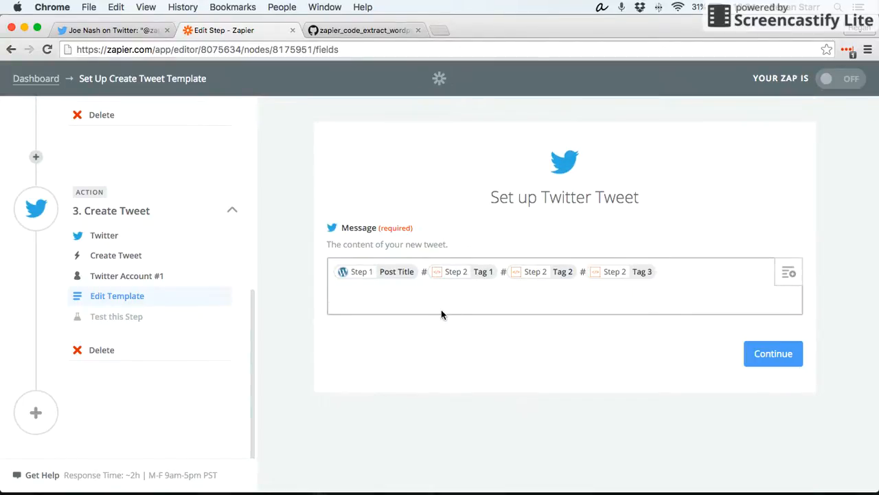
pyautogui.click(770, 353)
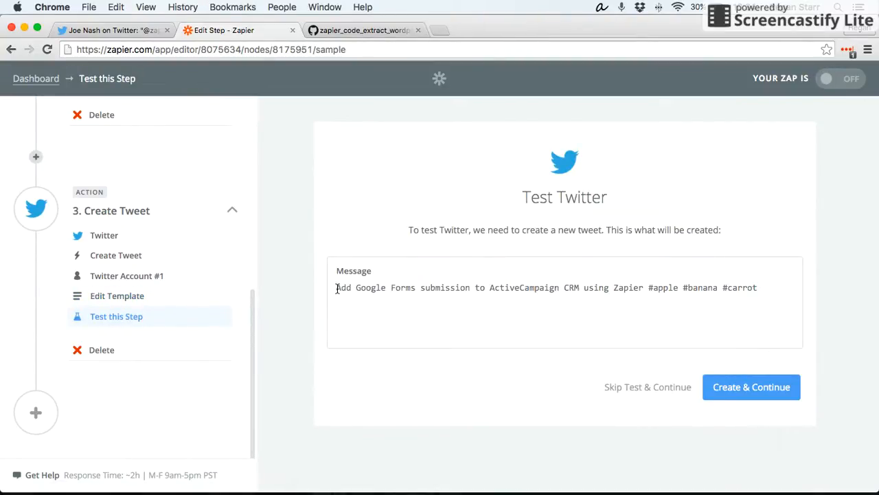
# - Examine the test tweet's message preview and its hashtags
pyautogui.moveTo(353, 287); pyautogui.dragTo(761, 289)
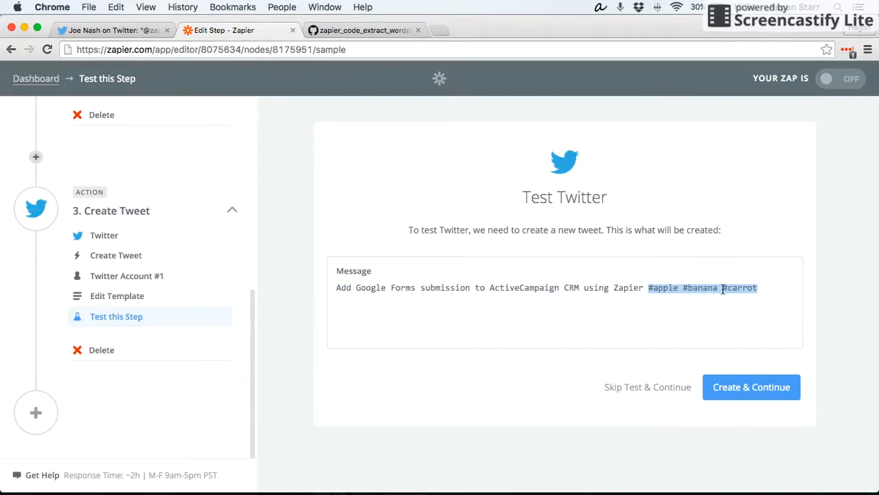
pyautogui.click(763, 292)
pyautogui.scroll(5, 165, 265)
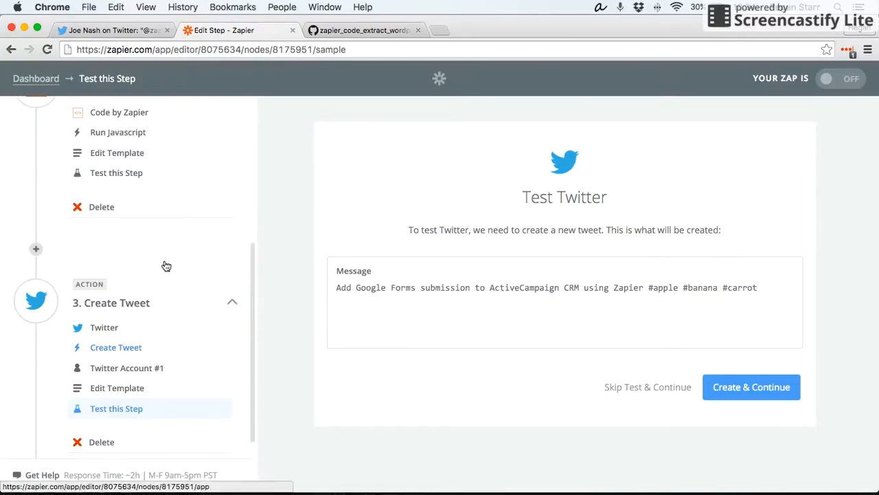
pyautogui.scroll(-3, 165, 282)
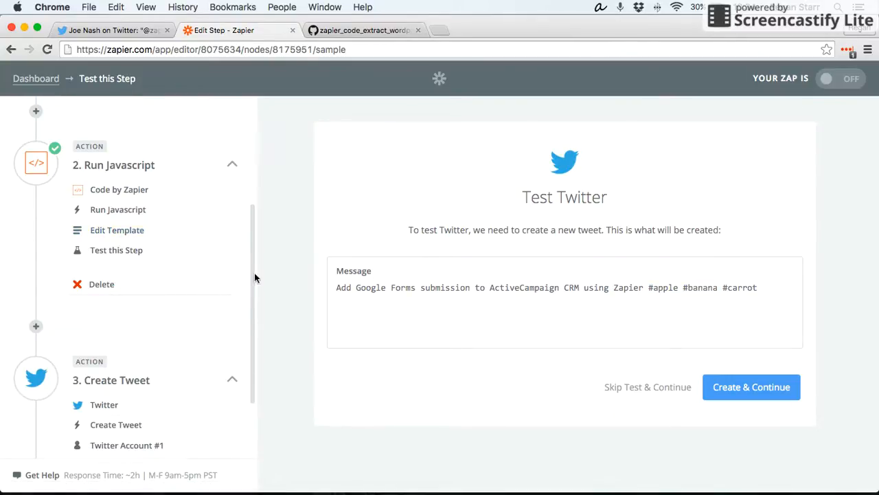
pyautogui.moveTo(337, 289); pyautogui.dragTo(725, 297)
pyautogui.click(624, 290)
pyautogui.doubleClick(340, 287)
pyautogui.click(411, 288)
pyautogui.scroll(-5, 227, 300)
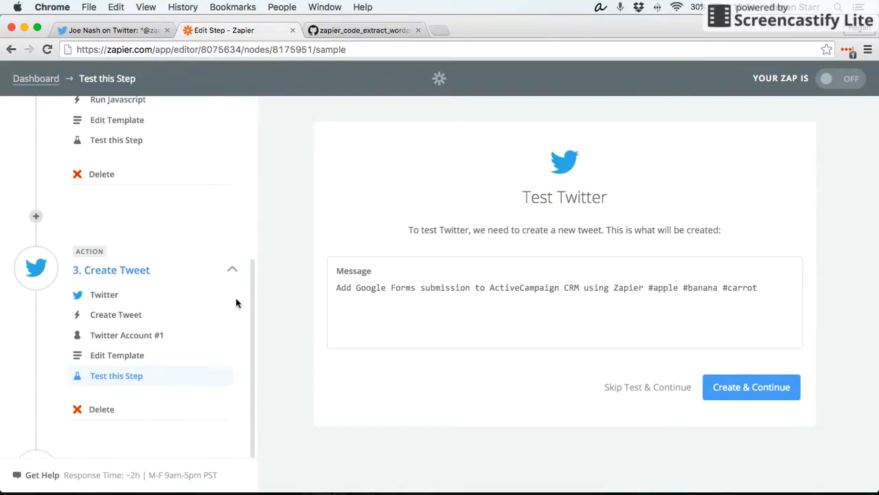
pyautogui.scroll(5, 209, 294)
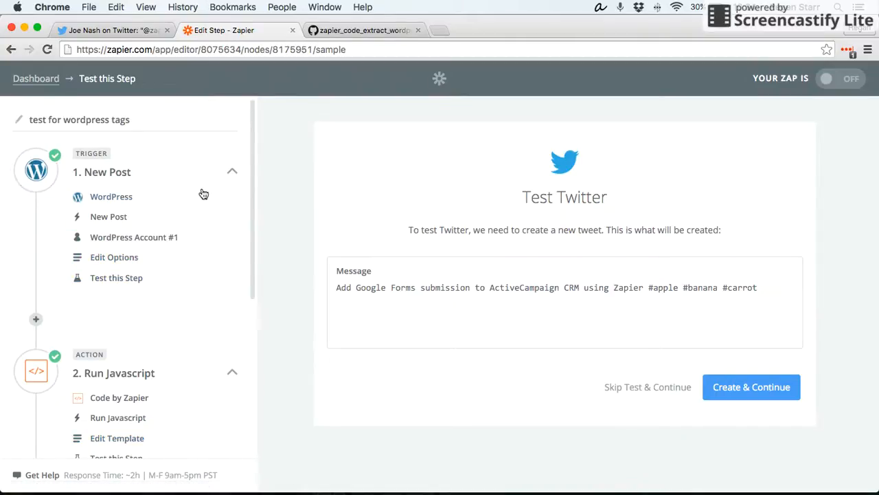
pyautogui.scroll(-2, 198, 196)
pyautogui.scroll(-1, 151, 261)
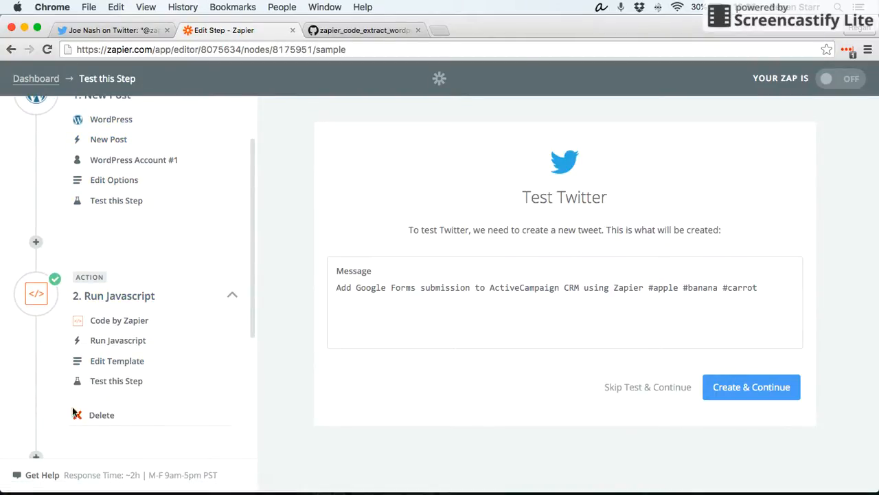
pyautogui.scroll(-8, 149, 382)
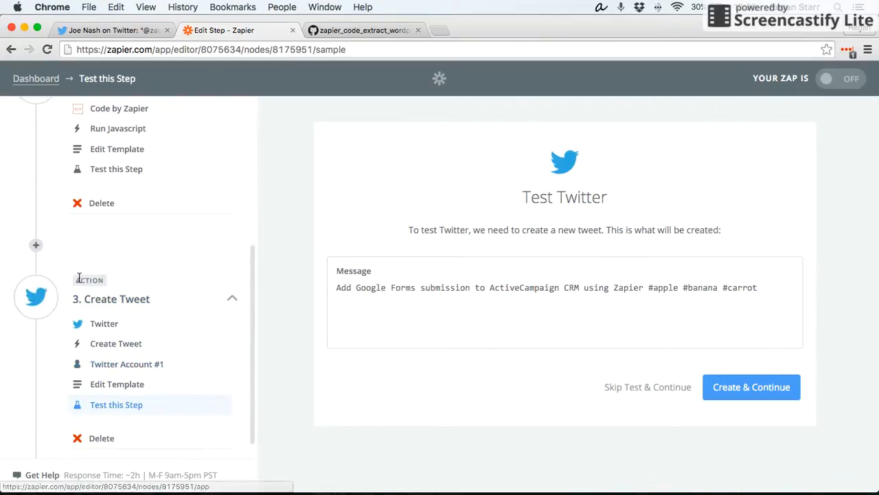
pyautogui.scroll(3, 206, 305)
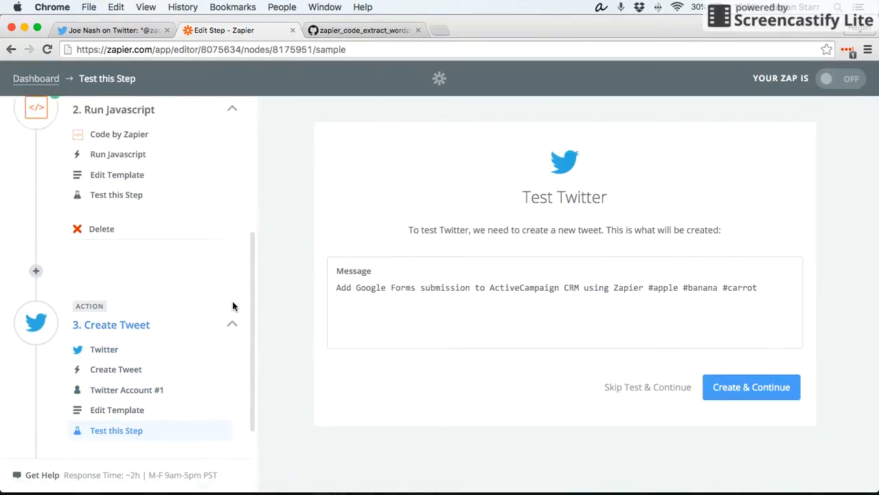
pyautogui.scroll(-3, 178, 317)
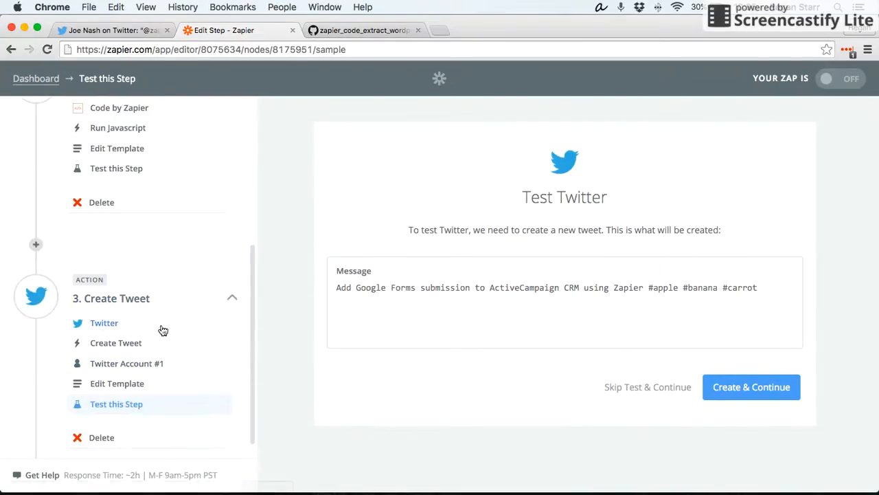
# - Reopen the tweet template and browse the Run Javascript fields available for insertion into the message
pyautogui.click(113, 383)
pyautogui.click(628, 287)
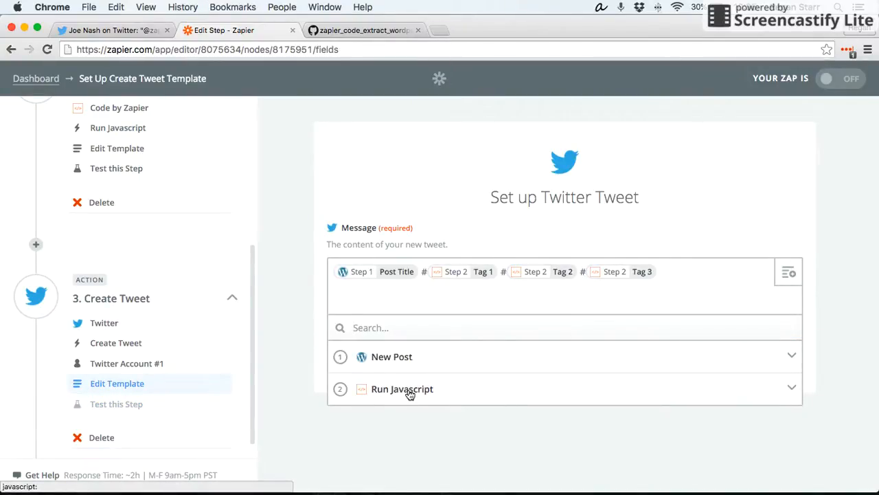
pyautogui.click(407, 390)
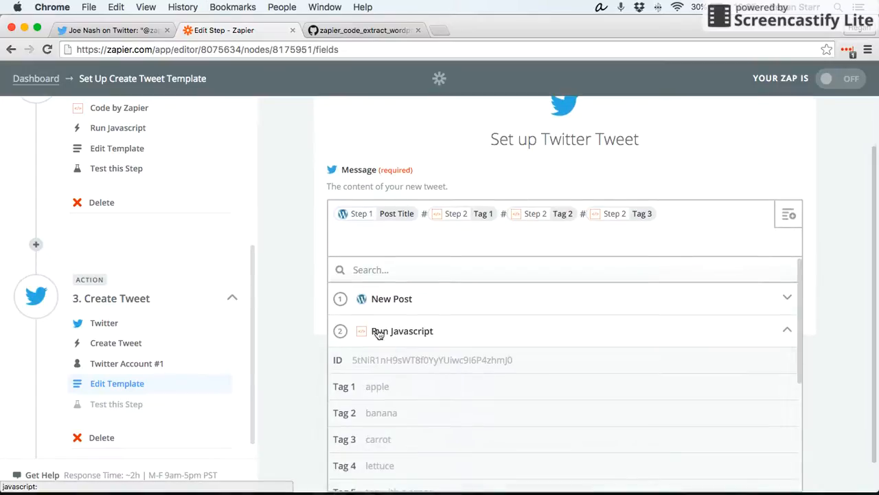
pyautogui.scroll(-3, 415, 335)
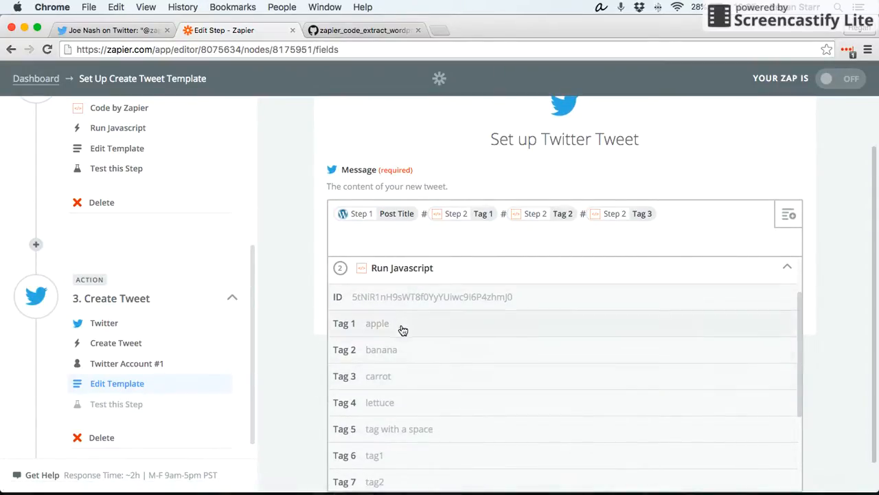
pyautogui.scroll(-2, 359, 354)
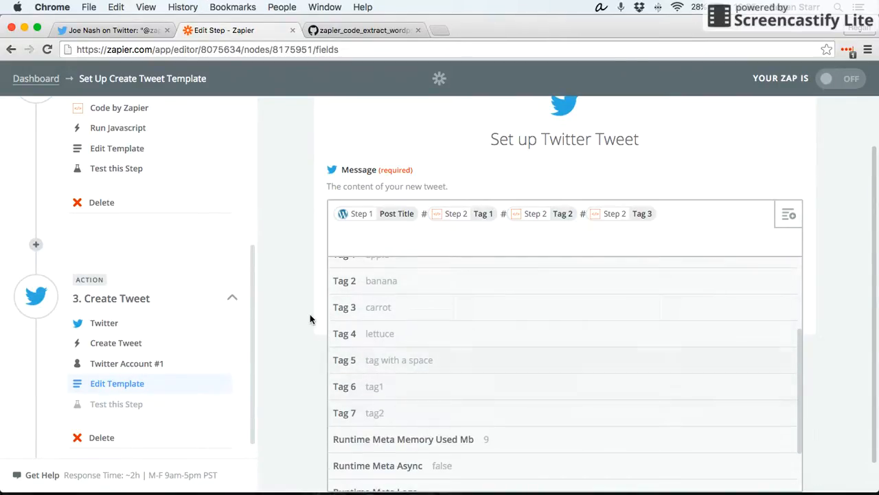
pyautogui.scroll(3, 403, 333)
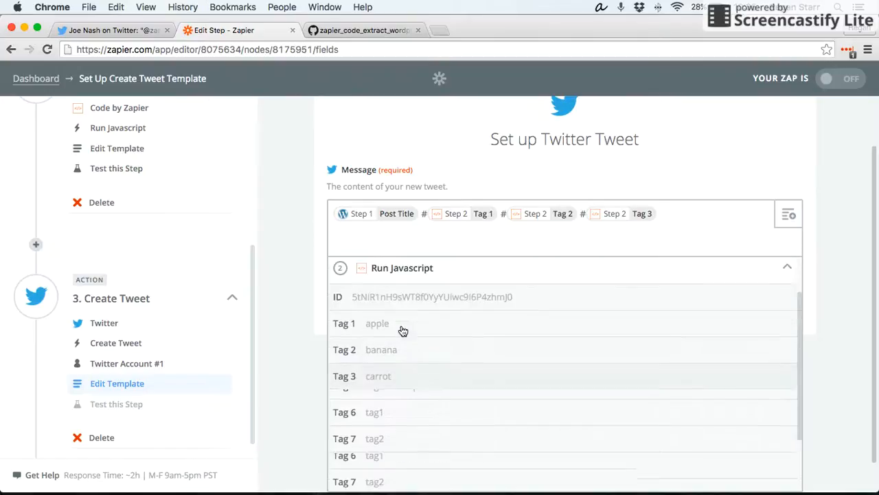
pyautogui.scroll(2, 277, 323)
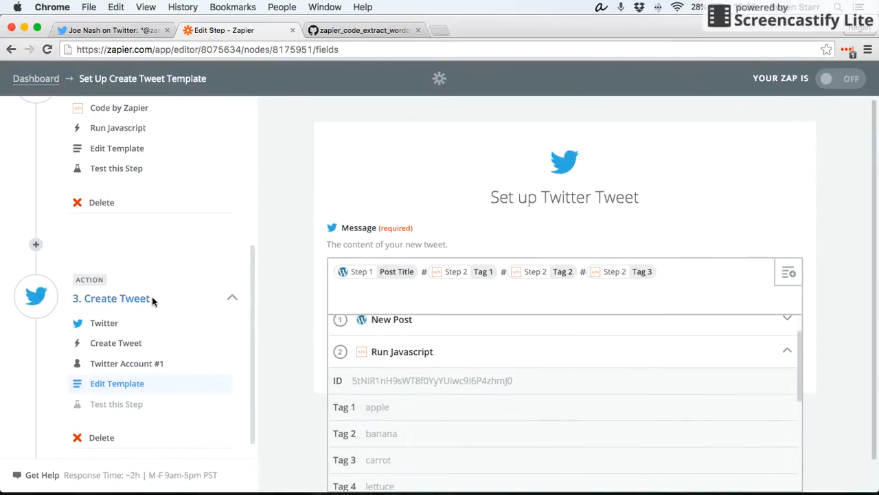
pyautogui.scroll(3, 152, 298)
# - Review the Run Javascript step's input fields and code, then switch to the gist tab
pyautogui.click(124, 239)
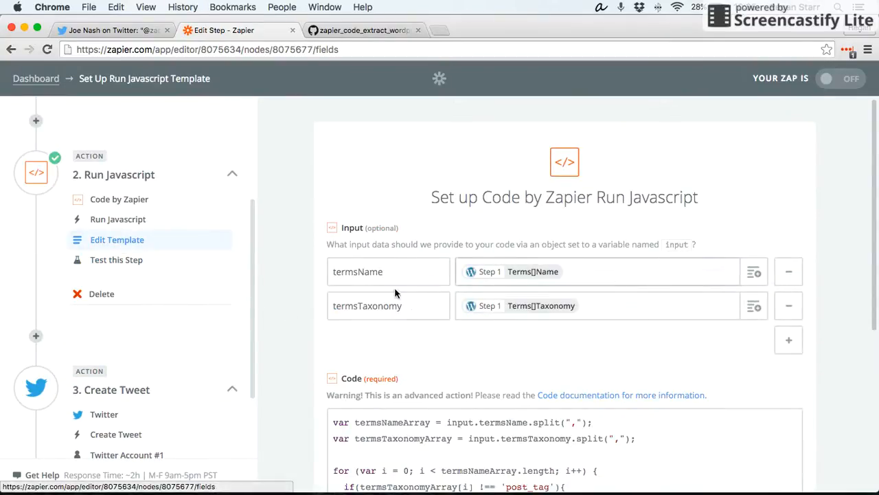
pyautogui.scroll(-2, 394, 287)
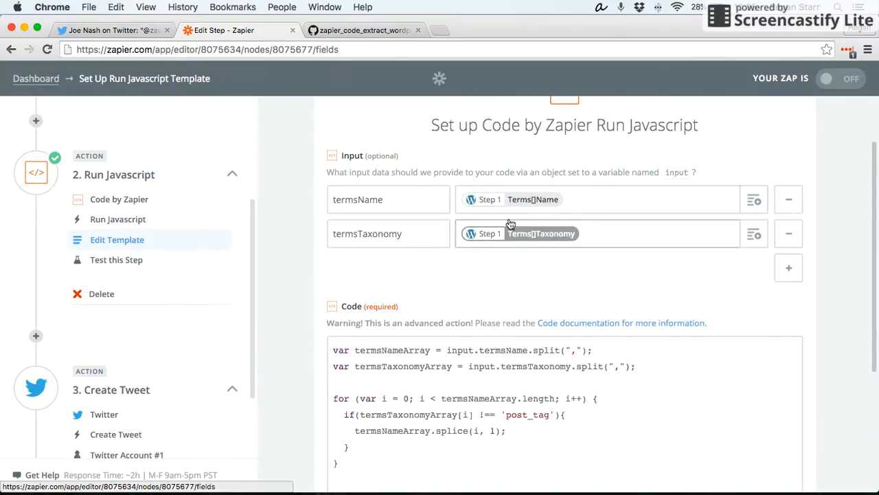
pyautogui.scroll(-4, 374, 233)
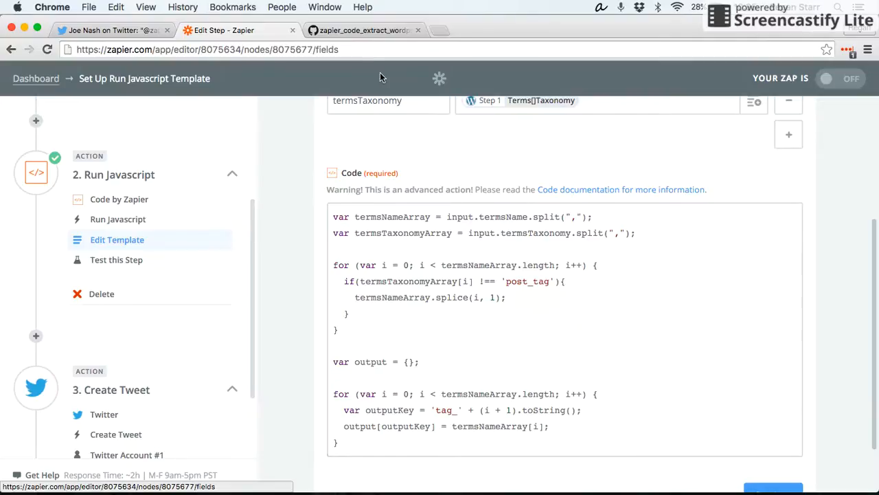
pyautogui.click(380, 31)
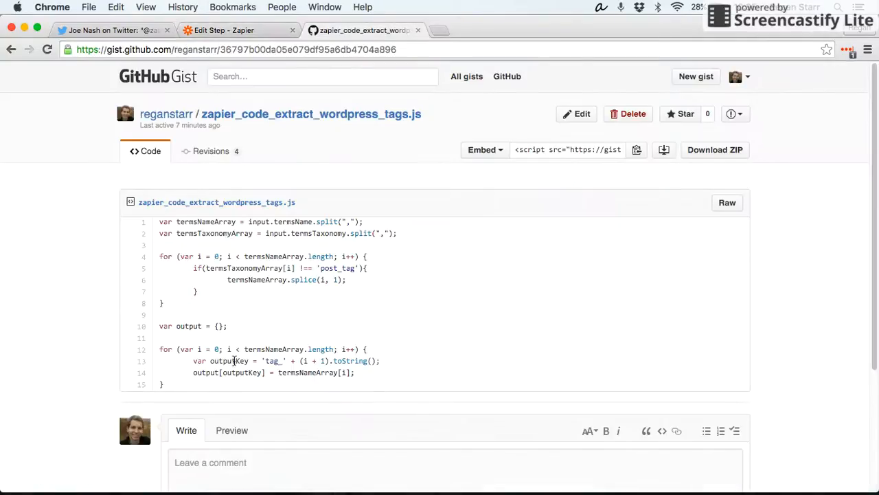